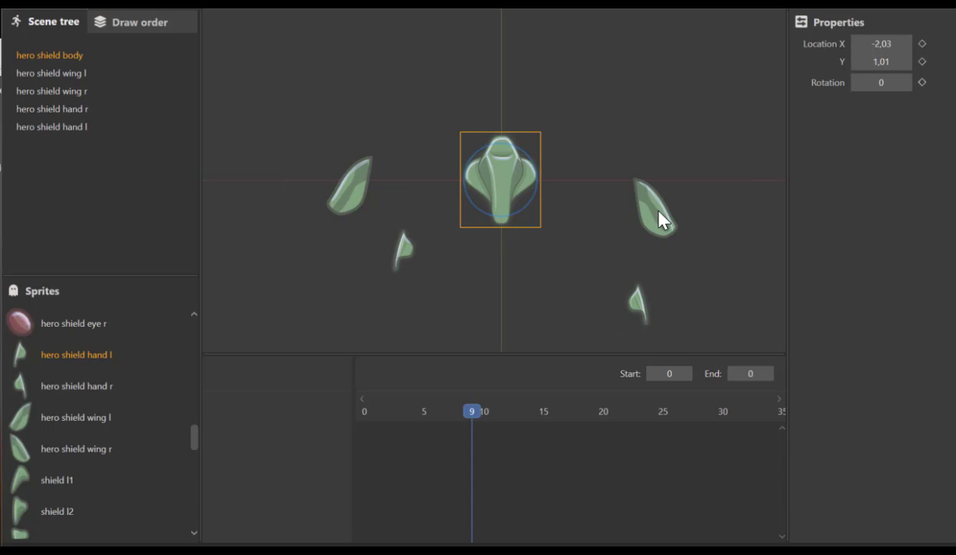
Assemble the ship by placing both wings against the sides of the body and each hand at its wing's tip
{"action": "left_click_drag", "start_coordinate": [660, 220], "coordinate": [615, 201]}
{"action": "left_click_drag", "start_coordinate": [358, 194], "coordinate": [387, 195]}
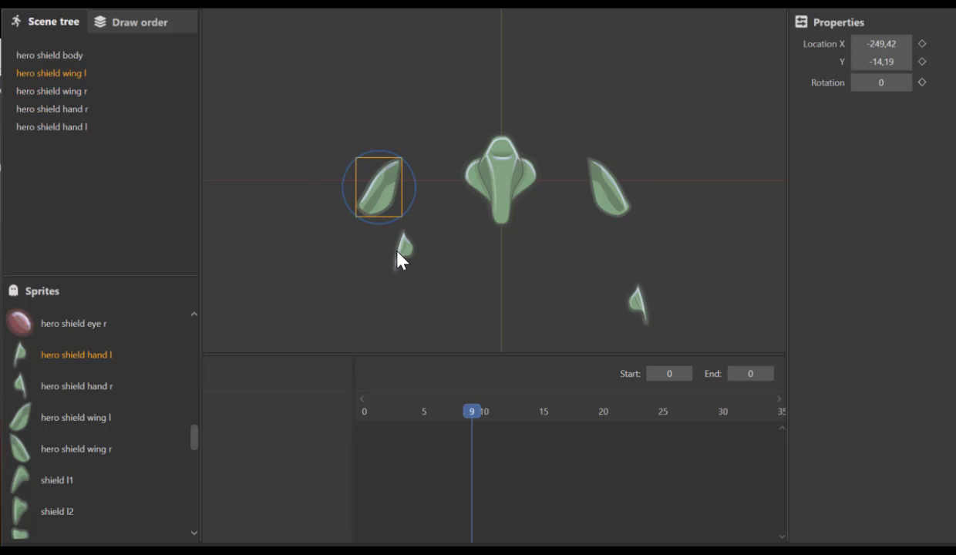
{"action": "left_click_drag", "start_coordinate": [400, 258], "coordinate": [343, 278]}
{"action": "left_click_drag", "start_coordinate": [640, 314], "coordinate": [592, 279]}
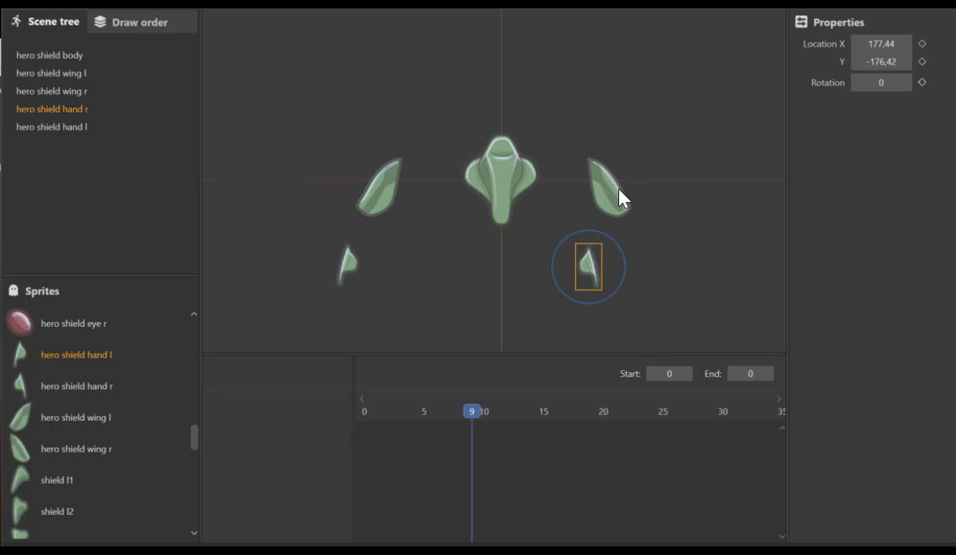
{"action": "left_click_drag", "start_coordinate": [620, 189], "coordinate": [546, 186]}
{"action": "left_click_drag", "start_coordinate": [388, 190], "coordinate": [461, 188]}
{"action": "left_click_drag", "start_coordinate": [597, 276], "coordinate": [565, 220]}
{"action": "left_click", "coordinate": [349, 263]}
{"action": "left_click_drag", "start_coordinate": [352, 265], "coordinate": [446, 217]}
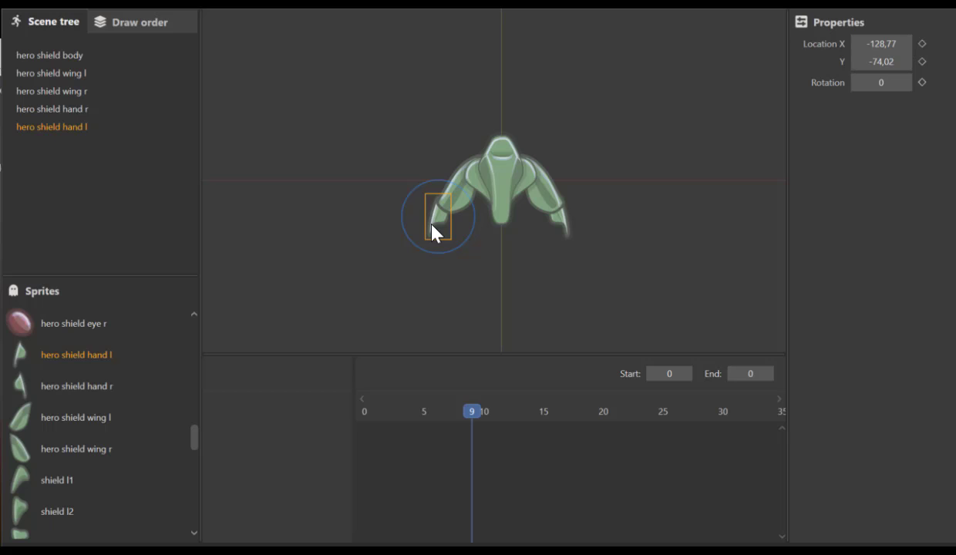
Reorder the draw order so hero shield hand l comes first and hero shield hand r second, ahead of the body
{"action": "left_click", "coordinate": [147, 31]}
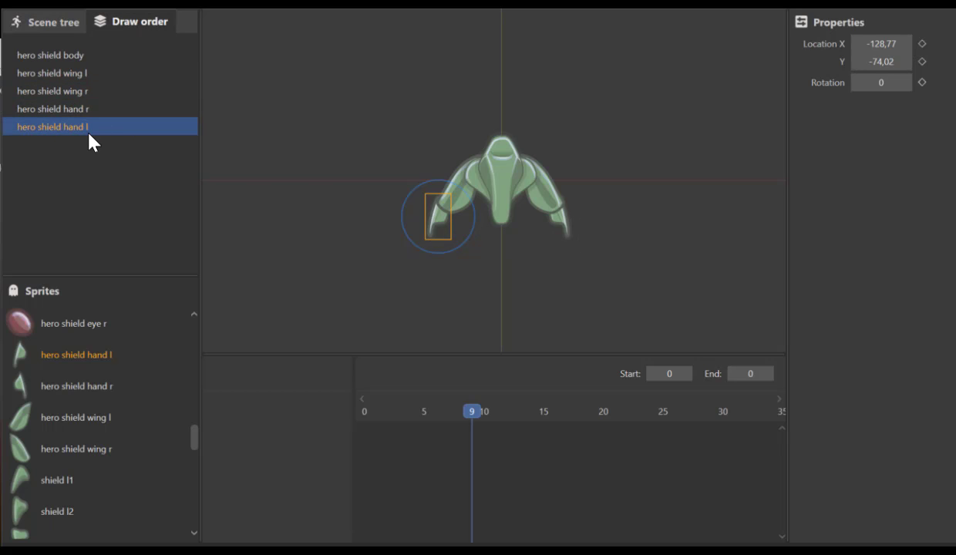
{"action": "left_click_drag", "start_coordinate": [90, 134], "coordinate": [94, 55]}
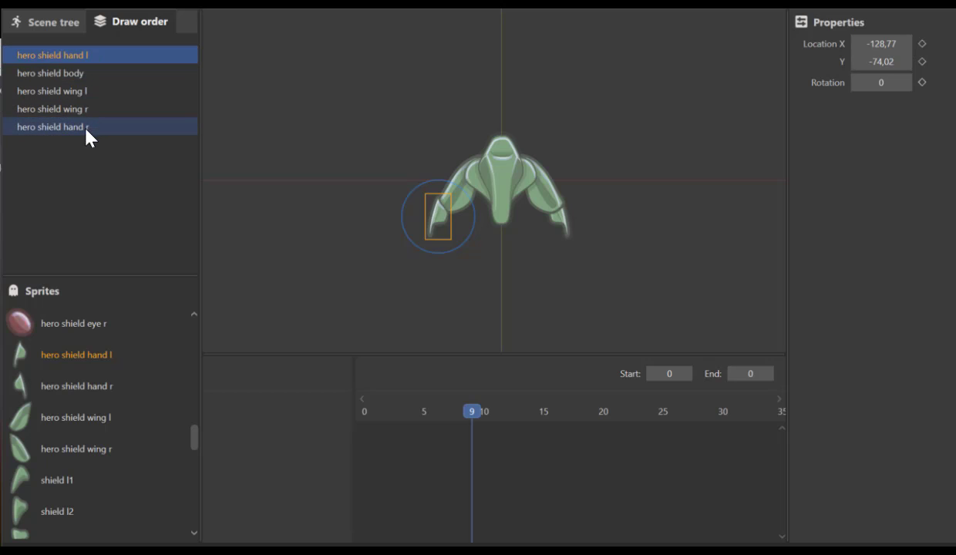
{"action": "mouse_move", "coordinate": [87, 131]}
{"action": "left_mouse_down"}
{"action": "mouse_move", "coordinate": [96, 62]}
{"action": "mouse_move", "coordinate": [98, 74]}
{"action": "left_mouse_up"}
{"action": "left_click", "coordinate": [448, 214]}
Parent hero shield wing l and hero shield wing r to hero shield body in the scene hierarchy
{"action": "left_click", "coordinate": [74, 22]}
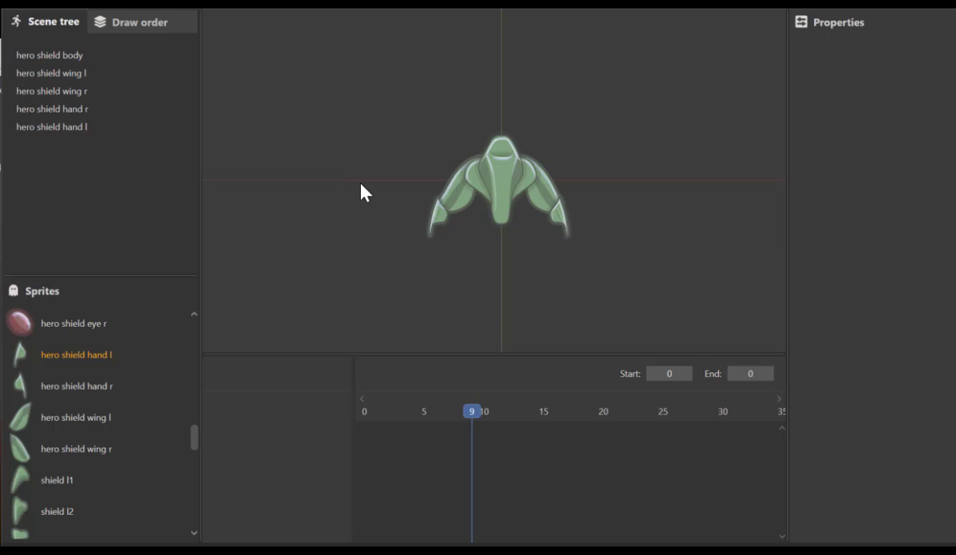
{"action": "left_click", "coordinate": [69, 73]}
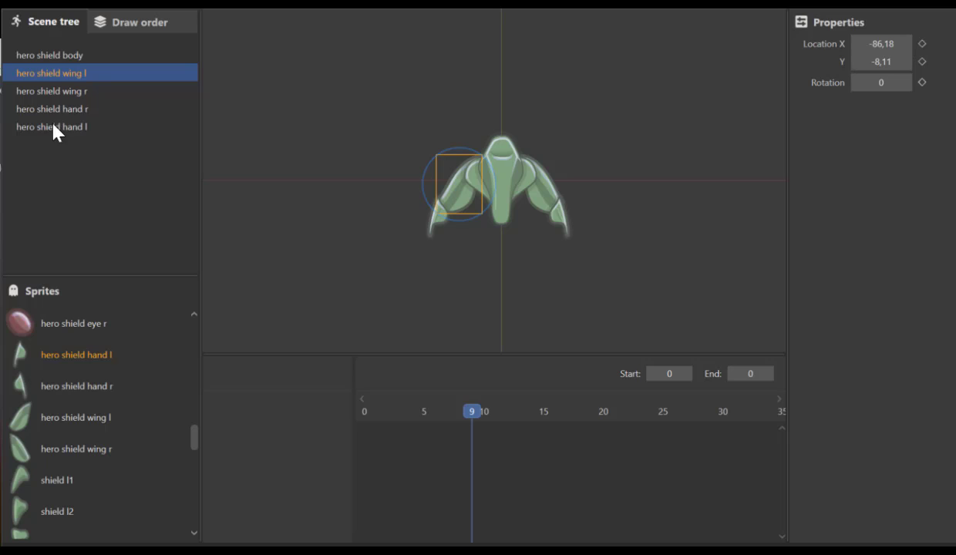
{"action": "left_click", "coordinate": [118, 22]}
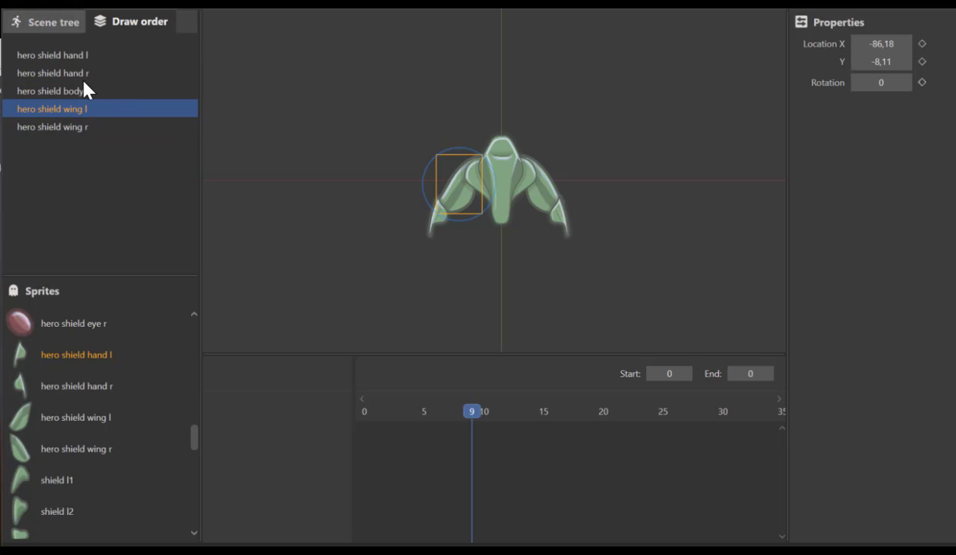
{"action": "left_click", "coordinate": [46, 19]}
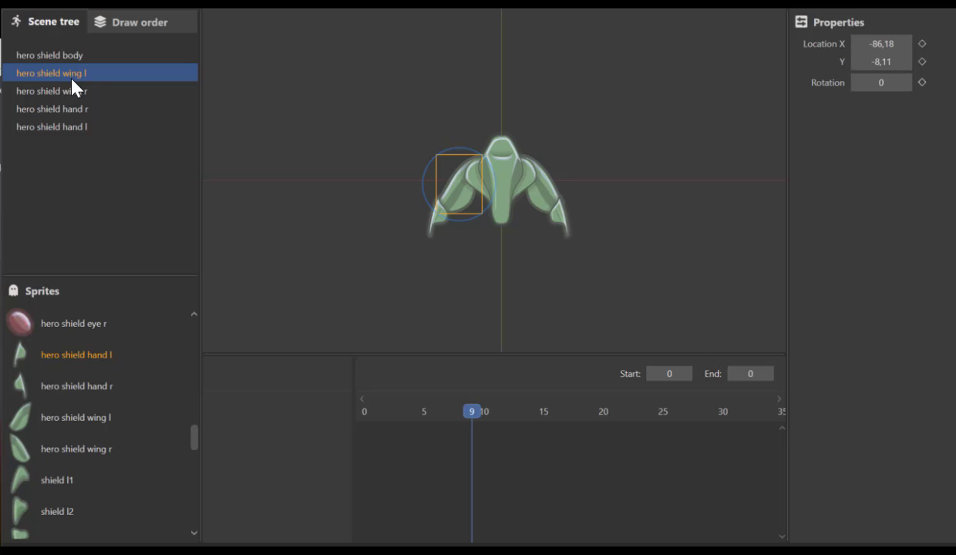
{"action": "left_click_drag", "start_coordinate": [72, 79], "coordinate": [86, 59]}
{"action": "left_click_drag", "start_coordinate": [83, 97], "coordinate": [90, 58]}
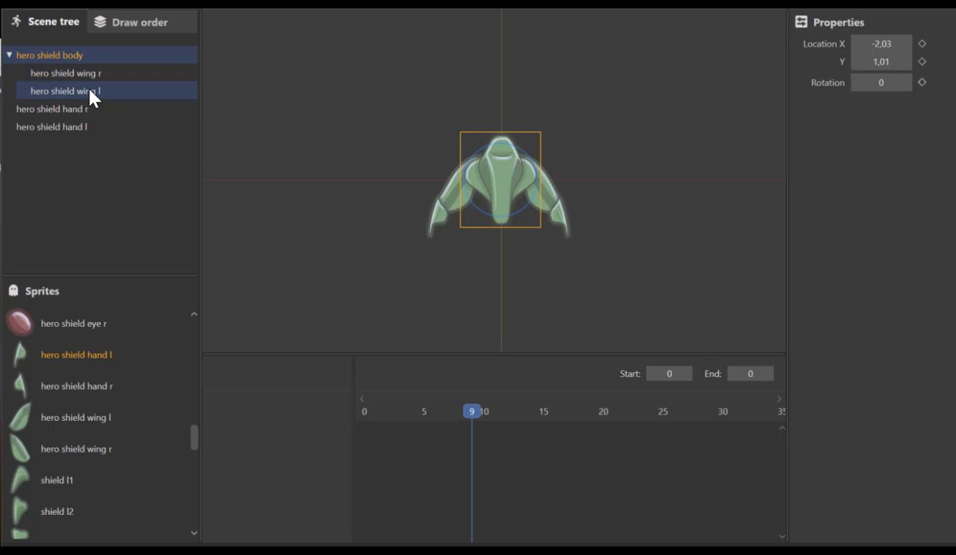
Parent hero shield hand r to wing r and hero shield hand l to wing l, and expand both wings
{"action": "left_click_drag", "start_coordinate": [68, 108], "coordinate": [101, 69]}
{"action": "left_click", "coordinate": [23, 74]}
{"action": "left_click_drag", "start_coordinate": [59, 128], "coordinate": [97, 106]}
{"action": "left_click", "coordinate": [24, 109]}
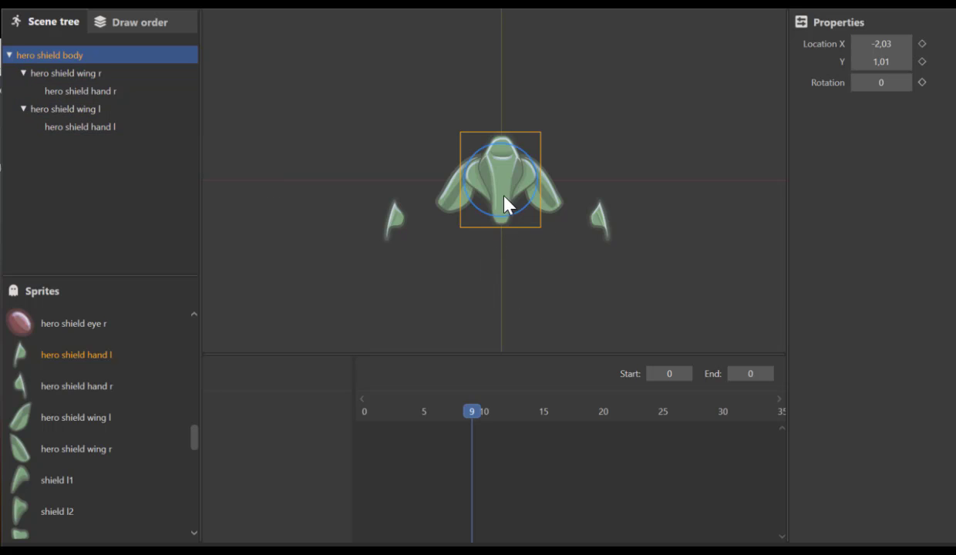
Test the hierarchy by rotating hero shield body, and reset its location X, Y and rotation to 0
{"action": "left_click_drag", "start_coordinate": [500, 175], "coordinate": [505, 115]}
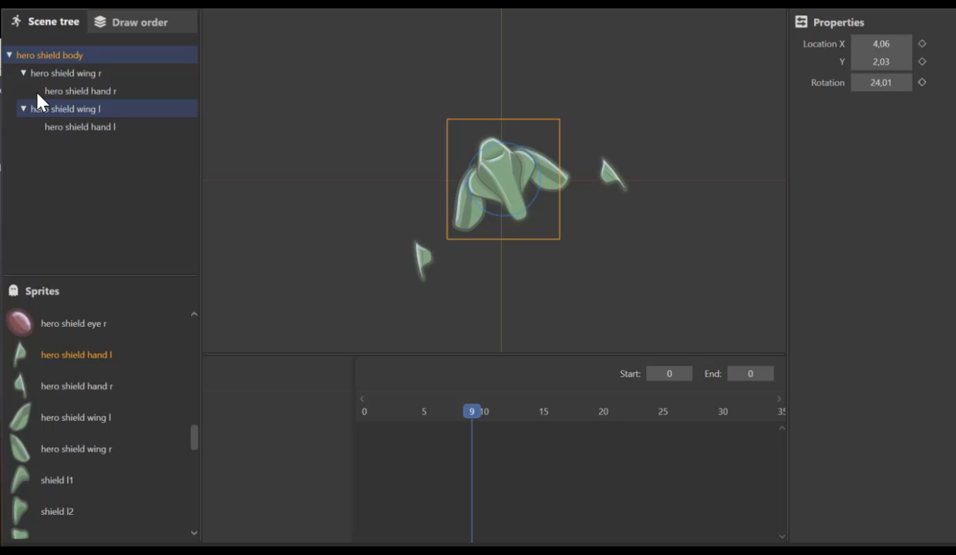
{"action": "left_click", "coordinate": [883, 83]}
{"action": "type", "text": "0"}
{"action": "key", "text": "Tab"}
{"action": "type", "text": "0"}
{"action": "key", "text": "Tab"}
{"action": "type", "text": "0"}
{"action": "key", "text": "Tab"}
{"action": "left_click", "coordinate": [496, 284]}
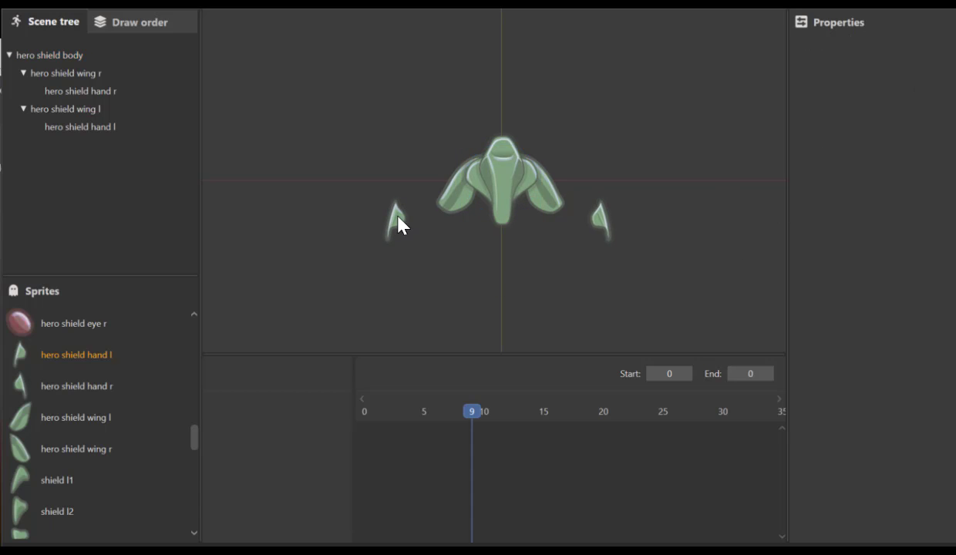
Reposition the hands on the wing tips, hand l at about X -33, Y -51 and hand r at about X 31, Y -49
{"action": "left_click", "coordinate": [397, 221]}
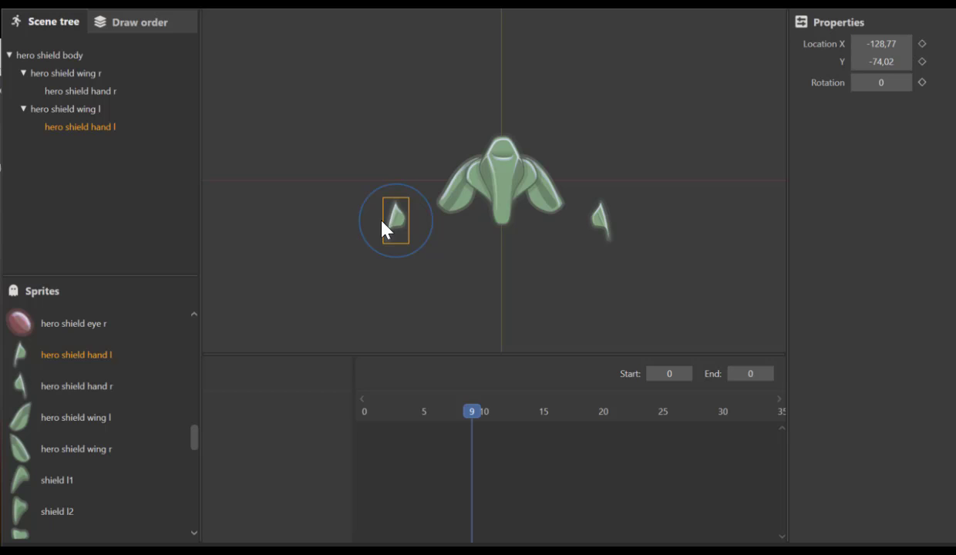
{"action": "left_click_drag", "start_coordinate": [396, 221], "coordinate": [444, 210]}
{"action": "left_click_drag", "start_coordinate": [597, 216], "coordinate": [557, 204]}
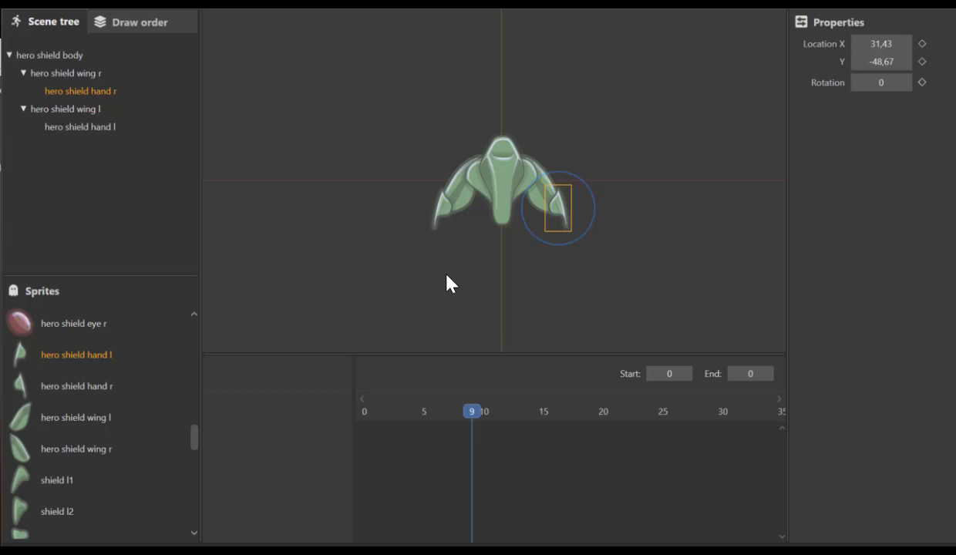
{"action": "left_click", "coordinate": [496, 314]}
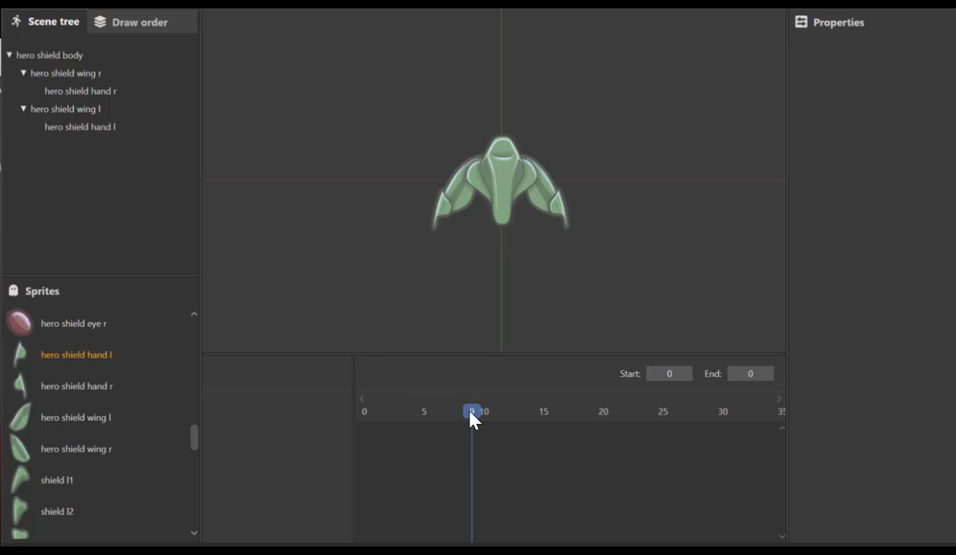
Add location X, location Y and rotation keyframes for hero shield wing l at frame 0
{"action": "left_click_drag", "start_coordinate": [472, 420], "coordinate": [671, 420]}
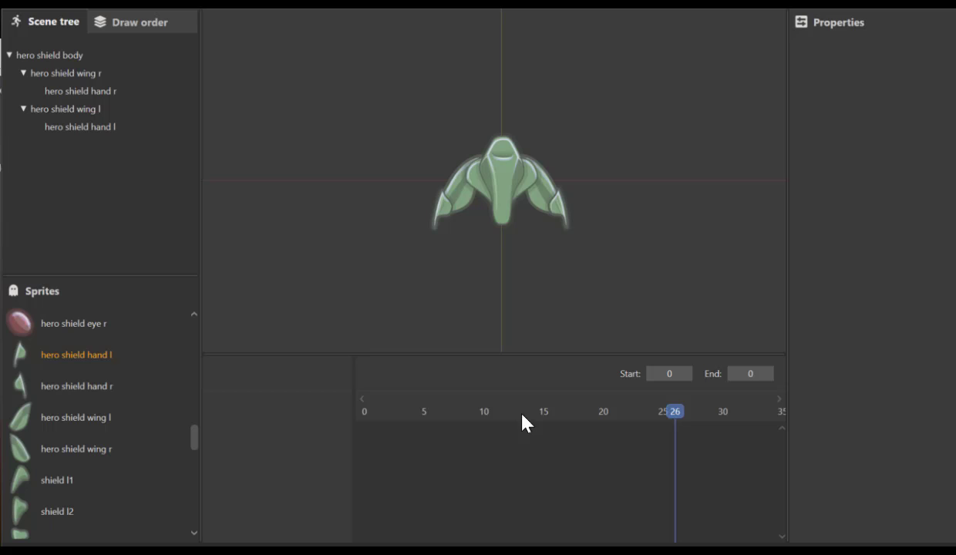
{"action": "left_click_drag", "start_coordinate": [522, 421], "coordinate": [365, 417]}
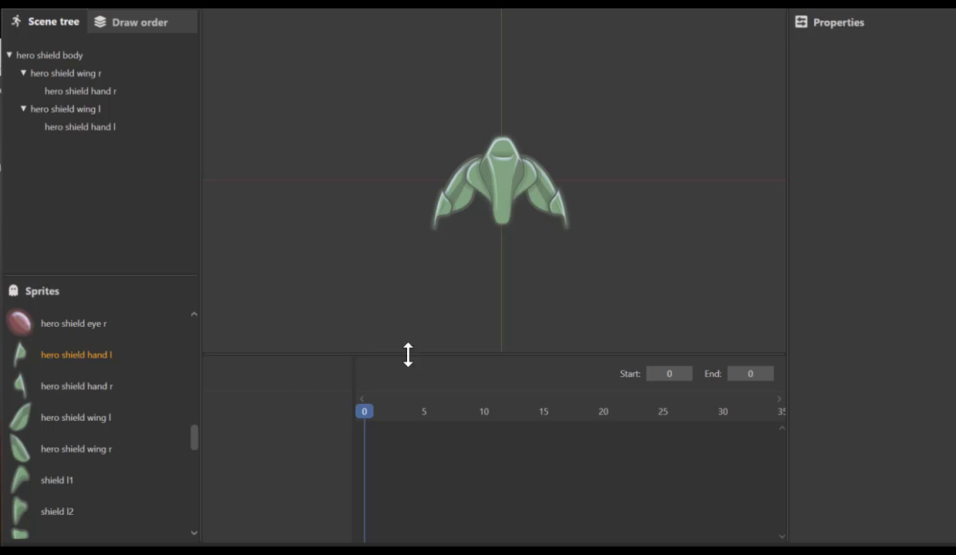
{"action": "left_click", "coordinate": [504, 190]}
{"action": "left_click", "coordinate": [452, 185]}
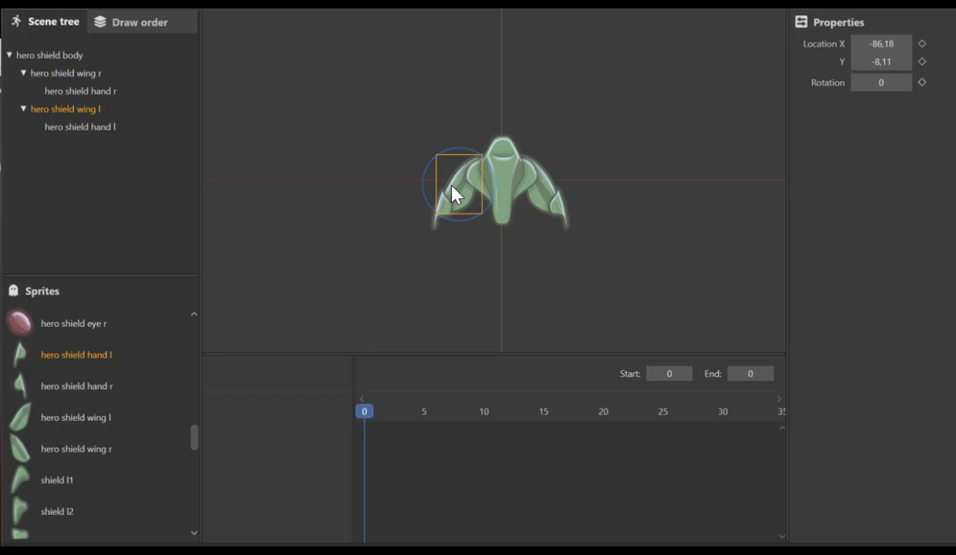
{"action": "left_click", "coordinate": [922, 44]}
{"action": "left_click", "coordinate": [922, 62]}
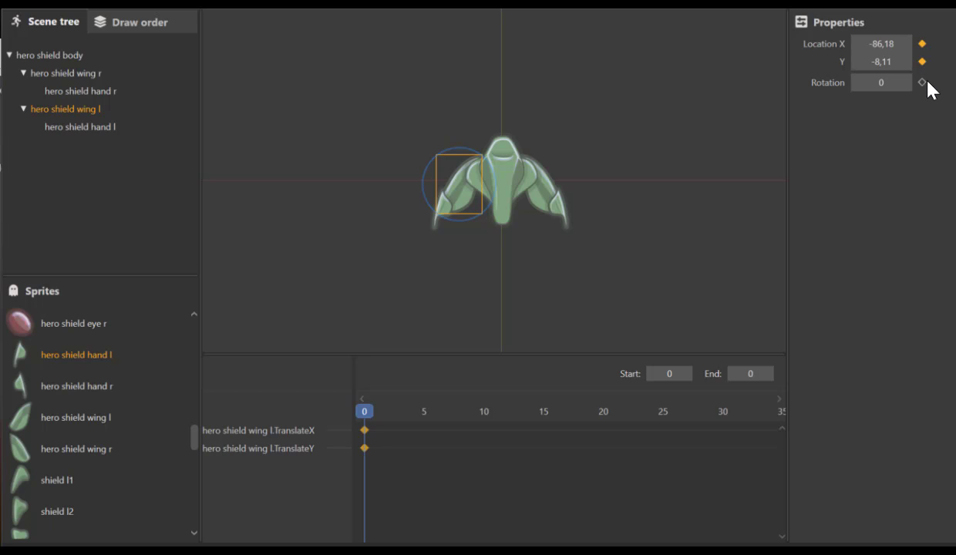
{"action": "left_click", "coordinate": [922, 82]}
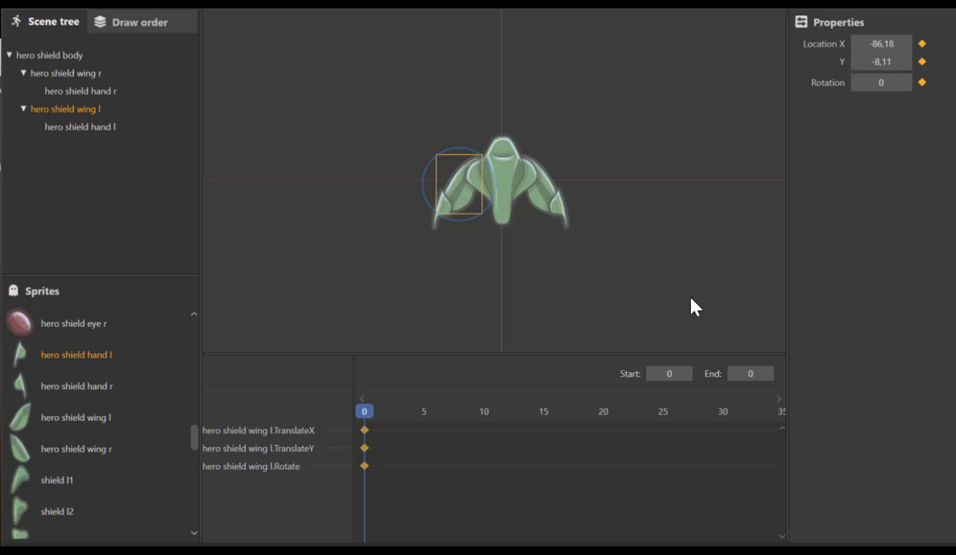
At frame 30, raise hero shield wing l to about X -102, Y 28, rotation -56, and keyframe all three properties
{"action": "left_click_drag", "start_coordinate": [362, 423], "coordinate": [728, 428]}
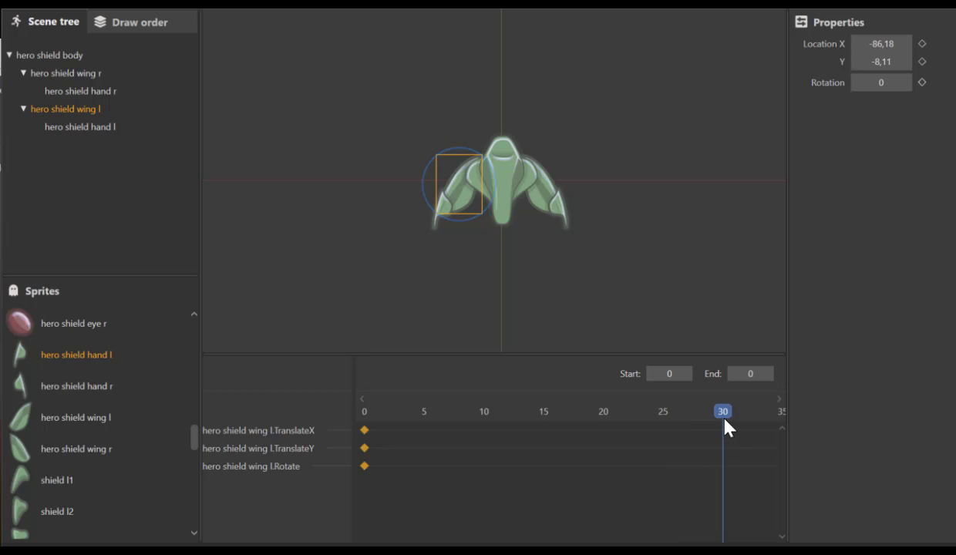
{"action": "left_click_drag", "start_coordinate": [461, 148], "coordinate": [452, 175]}
{"action": "left_click", "coordinate": [922, 44]}
{"action": "left_click", "coordinate": [922, 62]}
{"action": "left_click", "coordinate": [923, 82]}
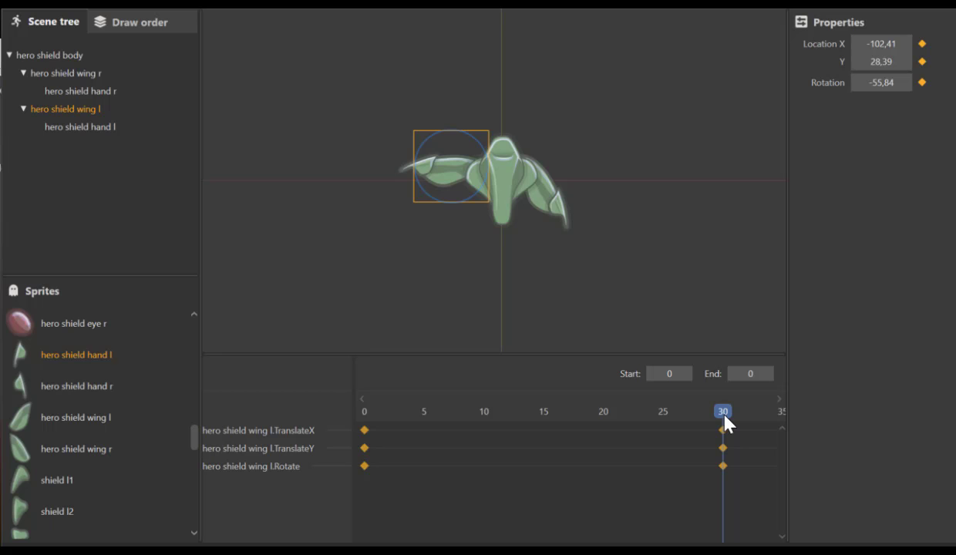
Return to frame 0 and add location X, location Y and rotation keyframes for hero shield hand l
{"action": "left_click_drag", "start_coordinate": [724, 421], "coordinate": [364, 429]}
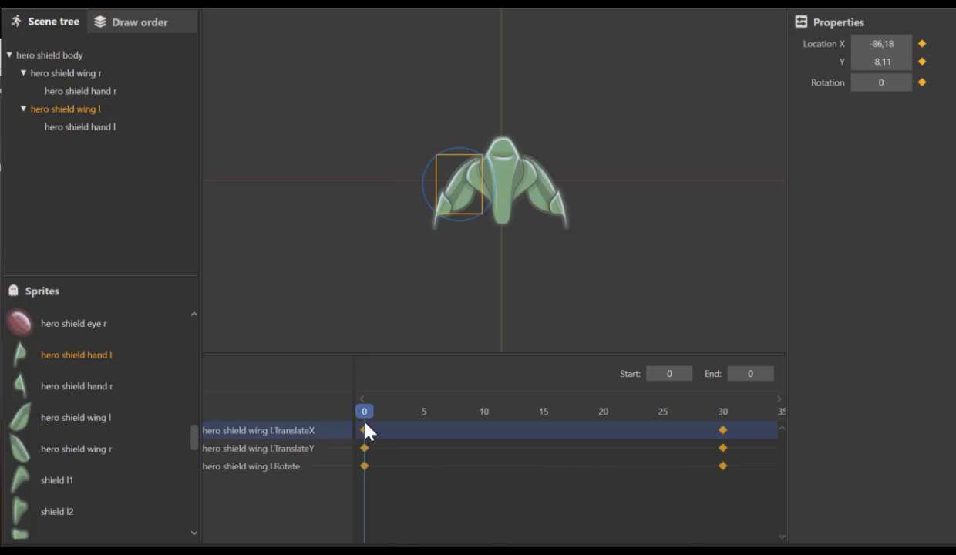
{"action": "left_click", "coordinate": [425, 235]}
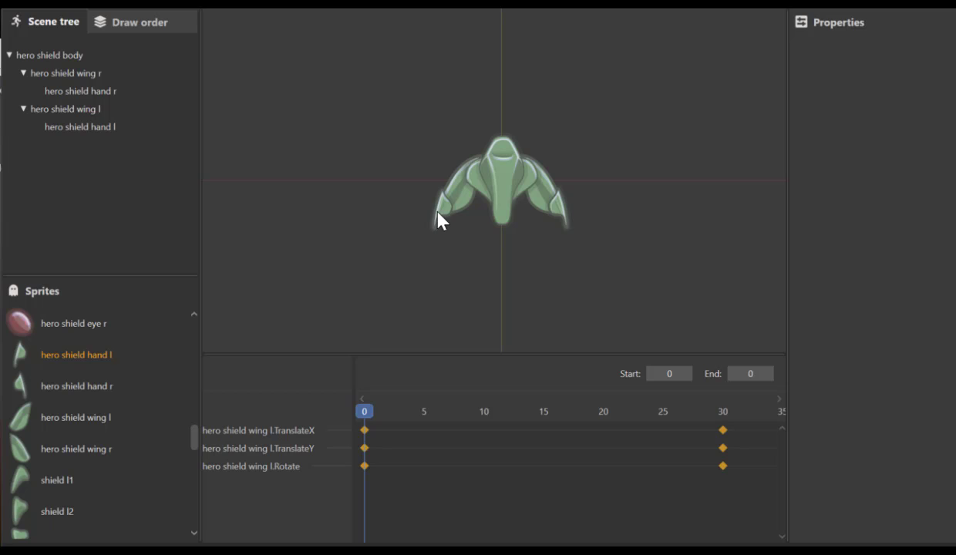
{"action": "left_click", "coordinate": [438, 221]}
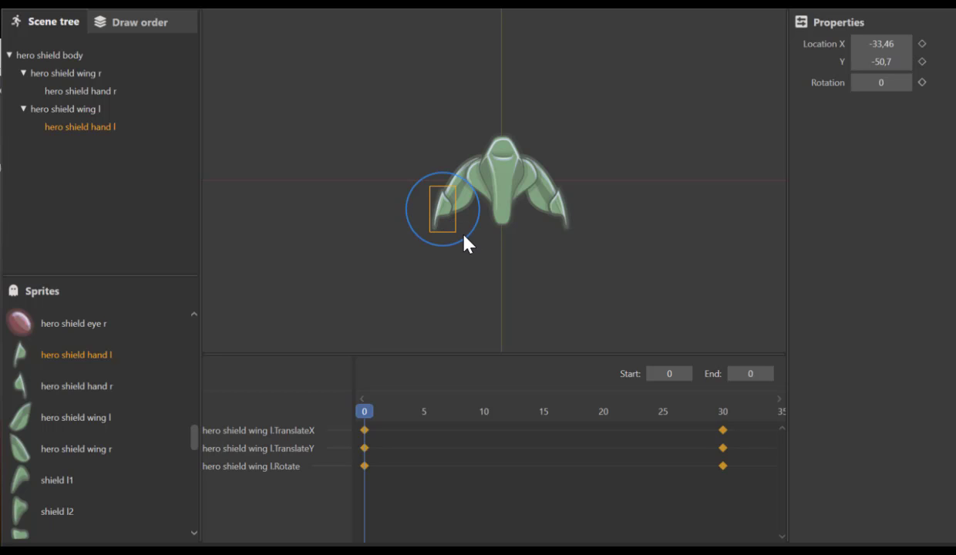
{"action": "left_click", "coordinate": [922, 44]}
{"action": "left_click", "coordinate": [922, 62]}
{"action": "left_click", "coordinate": [922, 82]}
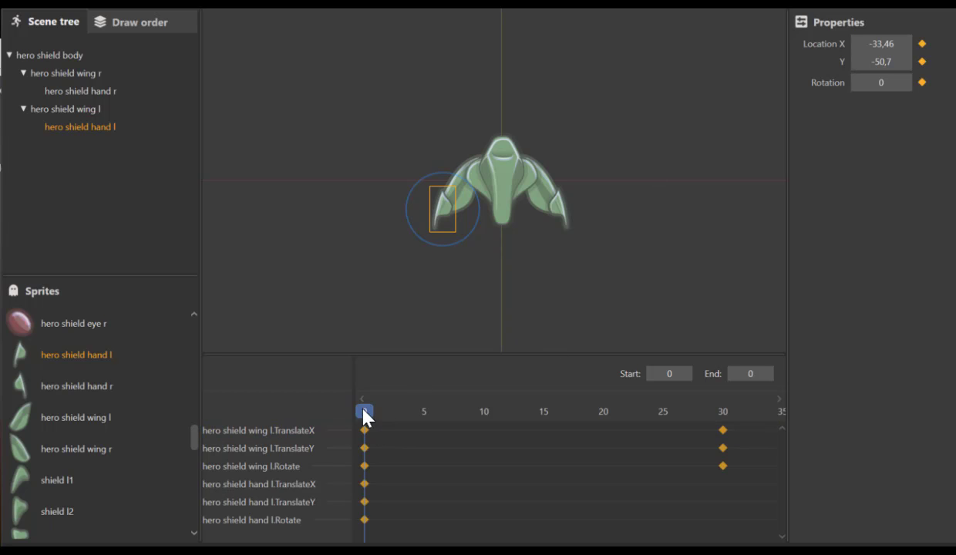
At frame 10, pose hero shield hand l at about X -17, Y -68, rotation 56, and keyframe all three properties
{"action": "left_click_drag", "start_coordinate": [363, 412], "coordinate": [480, 418]}
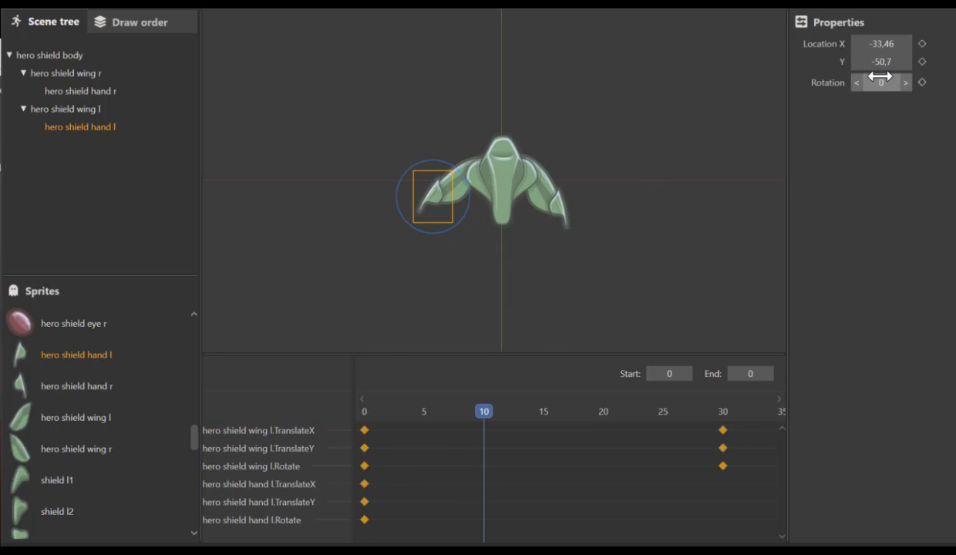
{"action": "left_click_drag", "start_coordinate": [466, 202], "coordinate": [440, 205]}
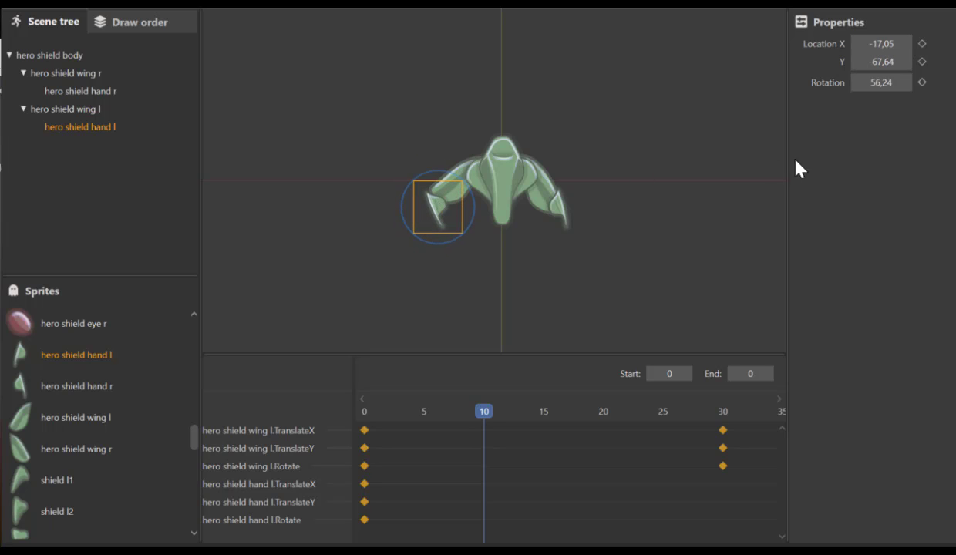
{"action": "left_click", "coordinate": [922, 44]}
{"action": "left_click", "coordinate": [922, 61]}
{"action": "left_click", "coordinate": [922, 82]}
At frame 30, pose hero shield hand l at about X -47, Y -65, rotation -11, keyframe all three properties, and scrub back to preview
{"action": "left_click_drag", "start_coordinate": [496, 421], "coordinate": [719, 421]}
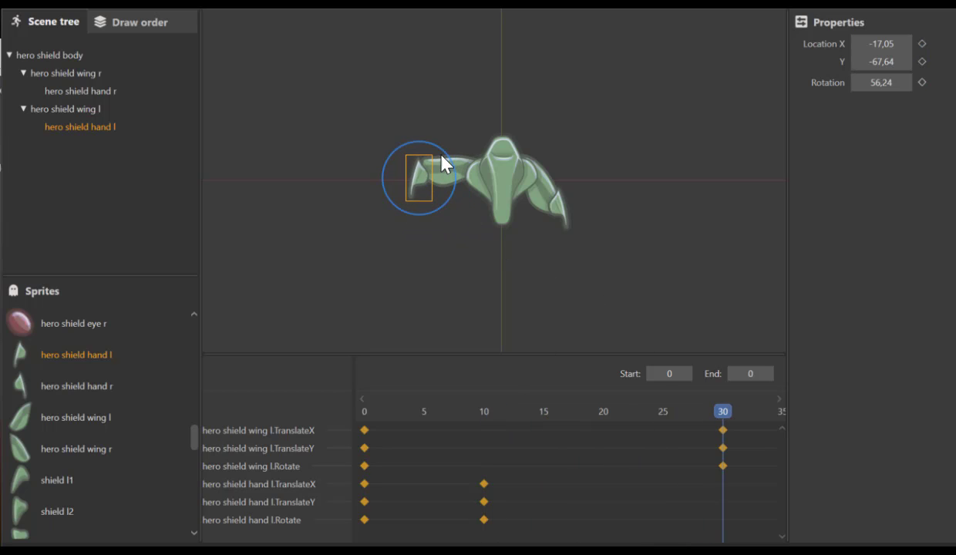
{"action": "mouse_move", "coordinate": [444, 156]}
{"action": "left_mouse_down"}
{"action": "mouse_move", "coordinate": [461, 171]}
{"action": "mouse_move", "coordinate": [416, 185]}
{"action": "mouse_move", "coordinate": [418, 162]}
{"action": "mouse_move", "coordinate": [441, 136]}
{"action": "mouse_move", "coordinate": [445, 149]}
{"action": "left_mouse_up"}
{"action": "left_click", "coordinate": [922, 44]}
{"action": "left_click", "coordinate": [922, 62]}
{"action": "left_click", "coordinate": [922, 82]}
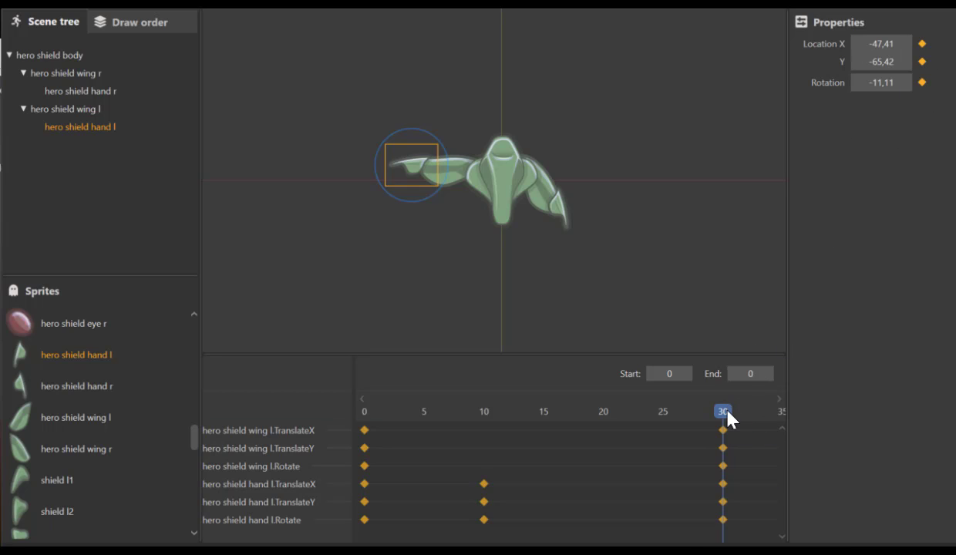
{"action": "left_click_drag", "start_coordinate": [727, 413], "coordinate": [426, 418]}
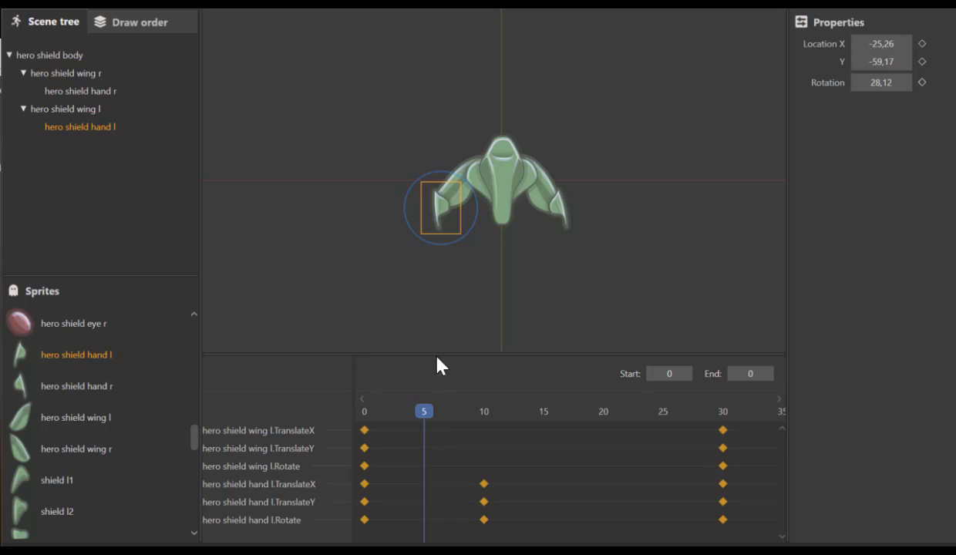